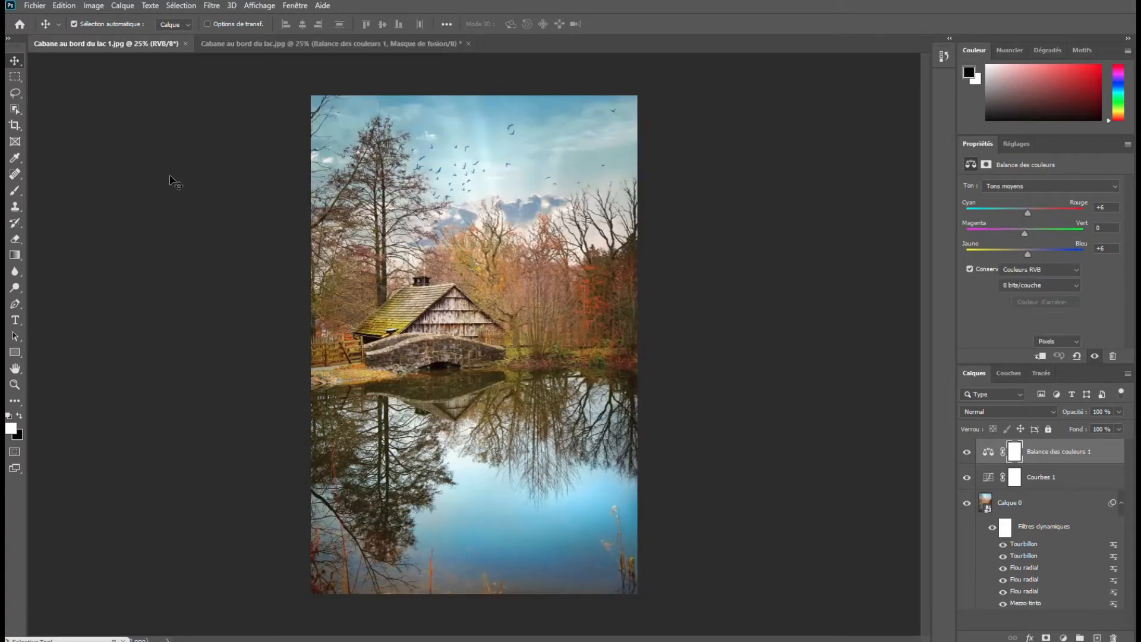
Convert the background layer of Cabane au bord du lac 1.jpg into a smart object
left_click(291, 44)
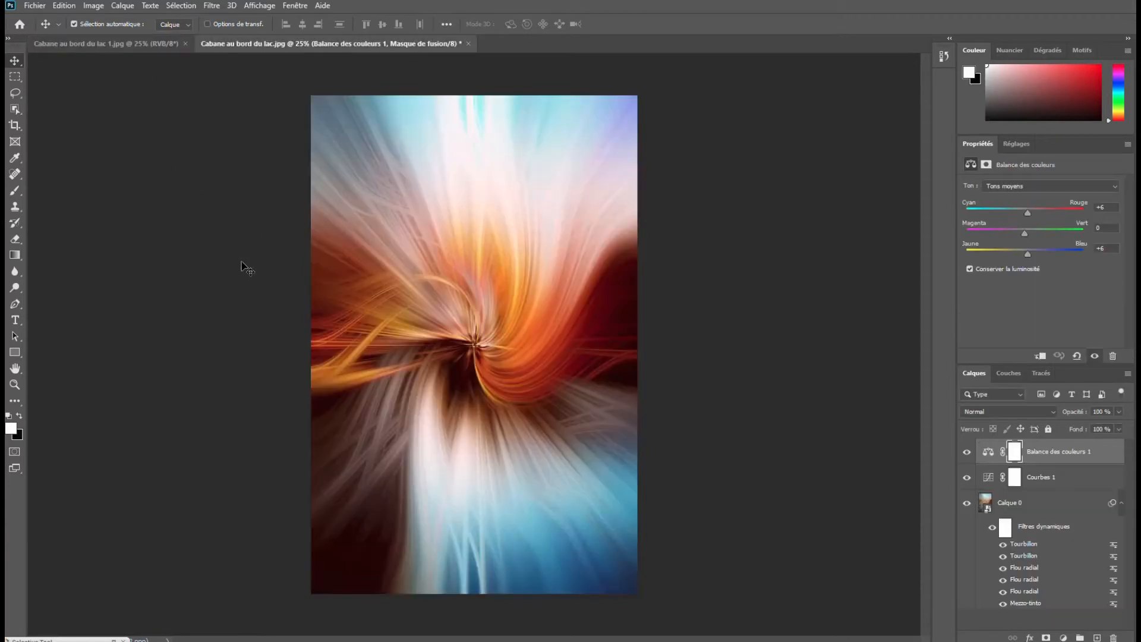
left_click(152, 45)
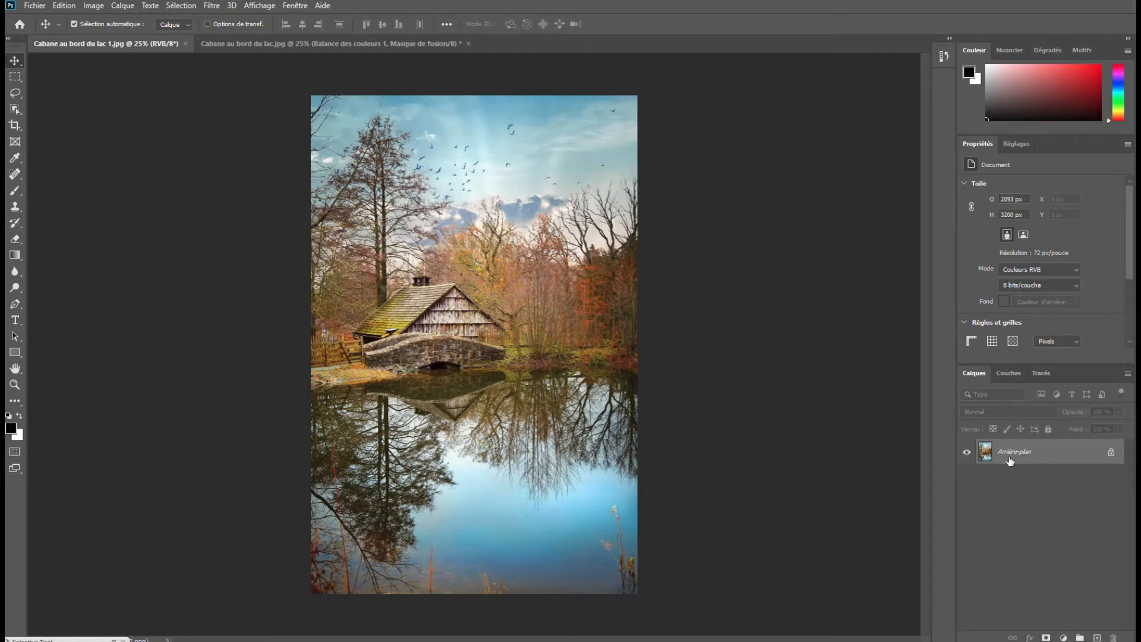
right_click(1013, 462)
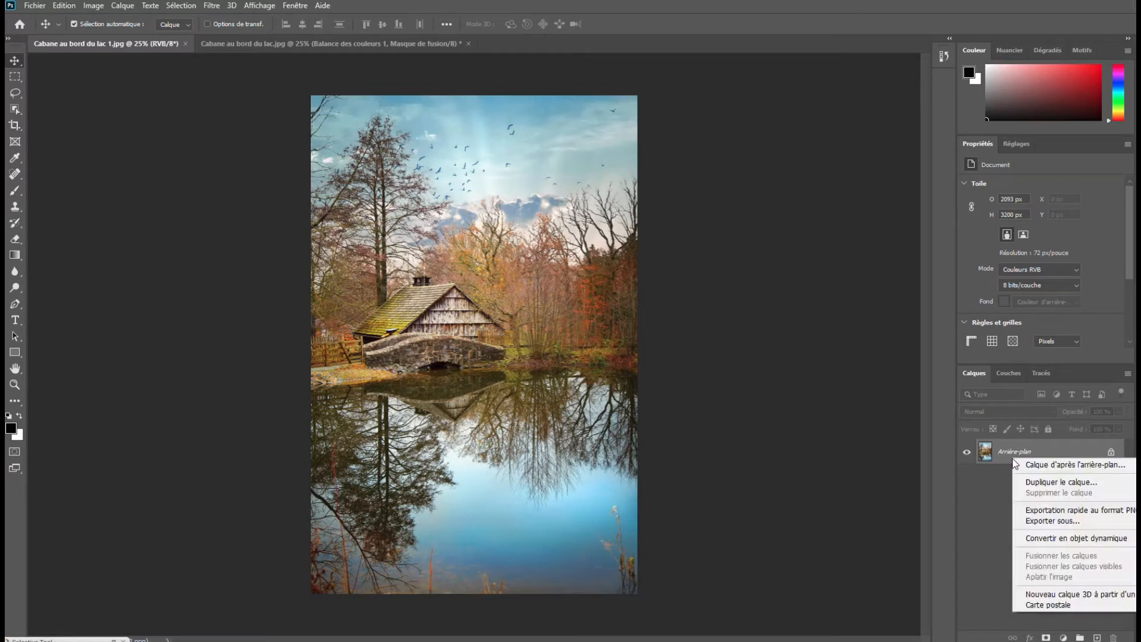
left_click(1038, 537)
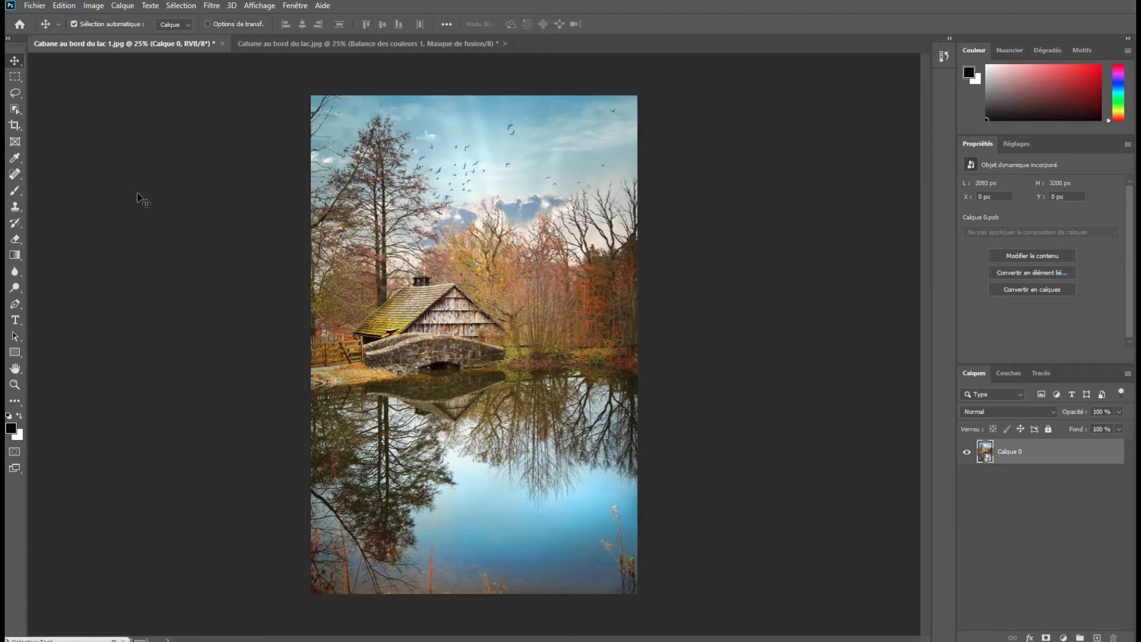
Apply the Mezzo-tinto pixelation filter to the smart object with the type Traits moyens
left_click(210, 7)
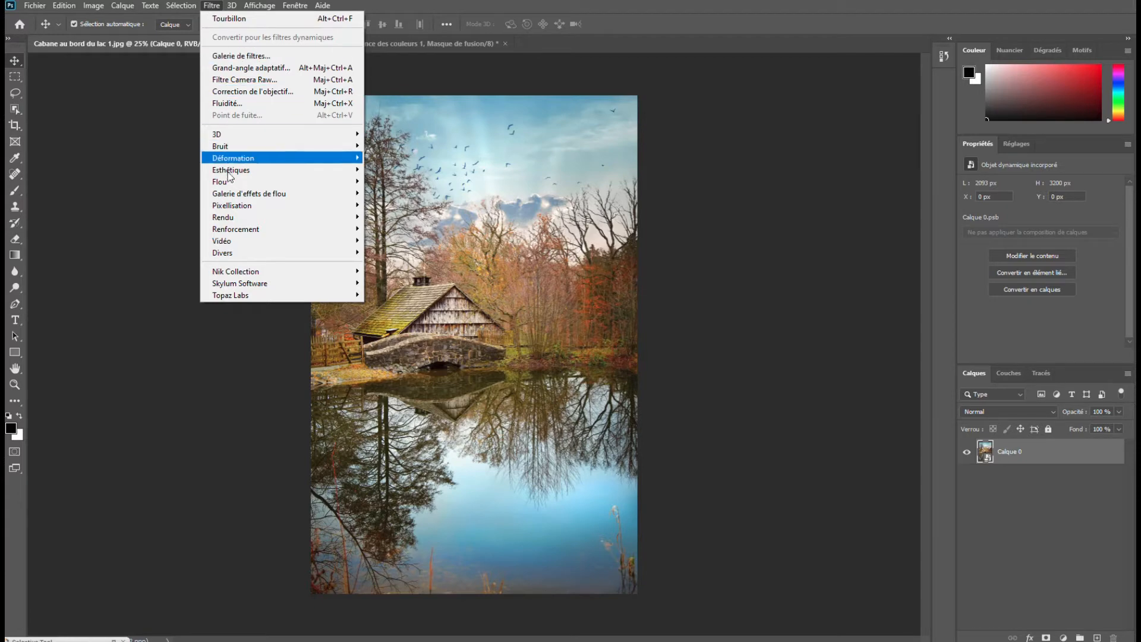
mouse_move(228, 209)
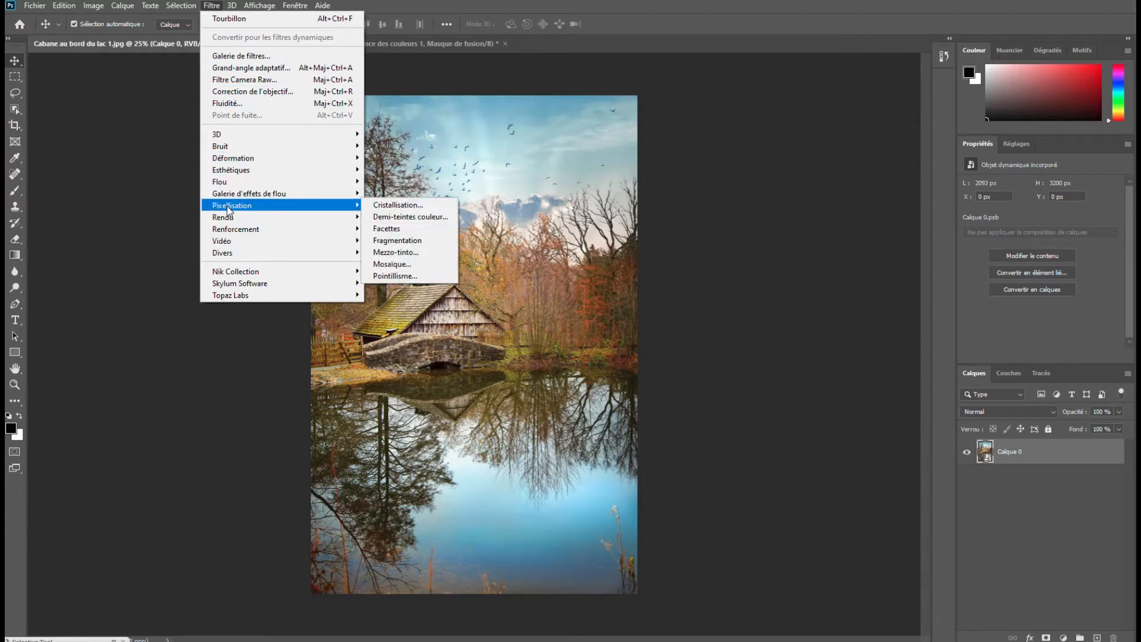
left_click(398, 255)
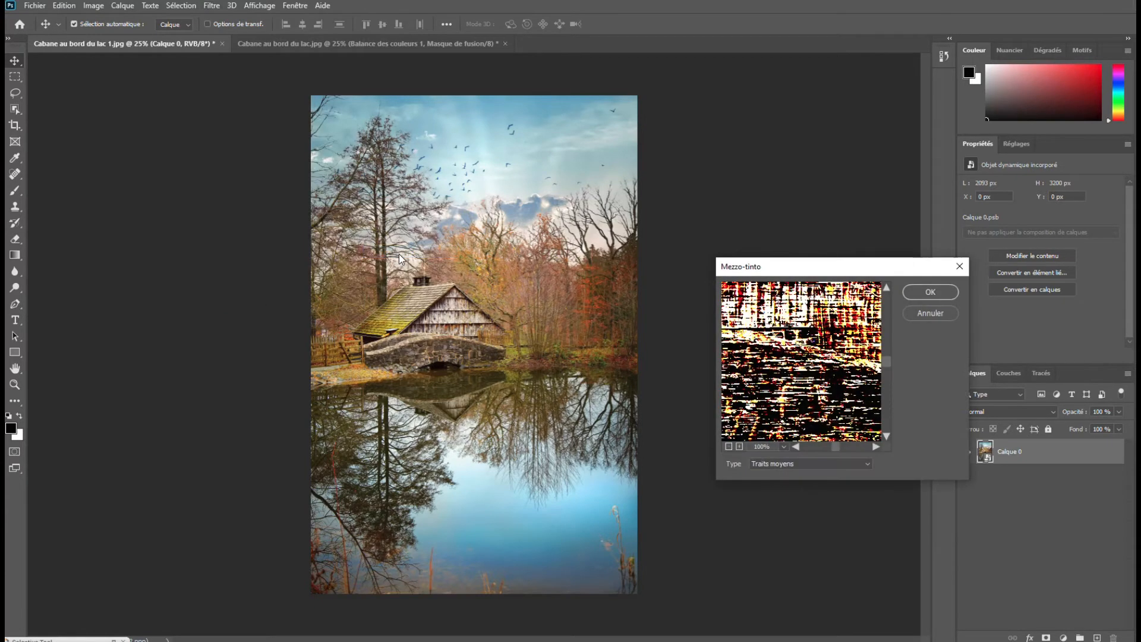
mouse_move(787, 321)
left_mouse_down()
mouse_move(797, 395)
mouse_move(804, 329)
left_mouse_up()
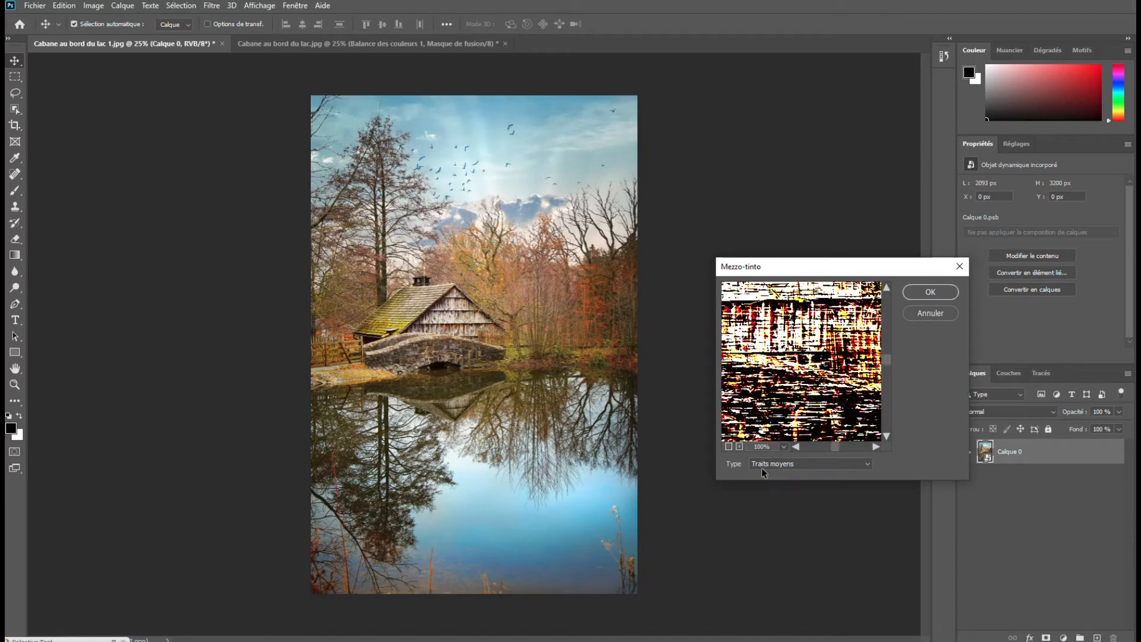
left_click(764, 465)
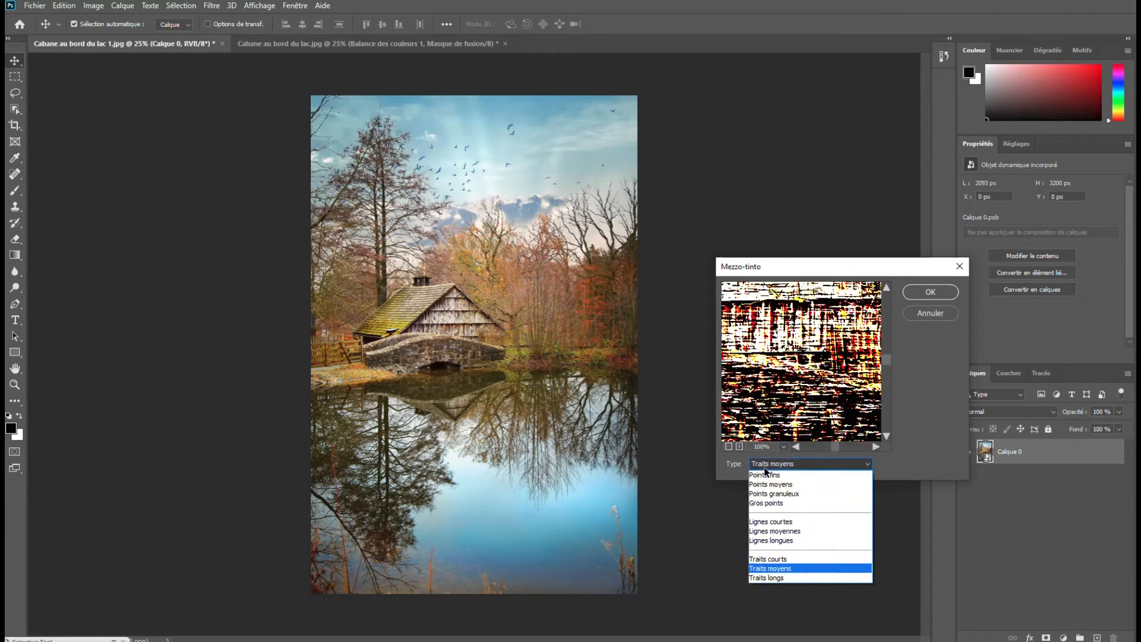
left_click(775, 572)
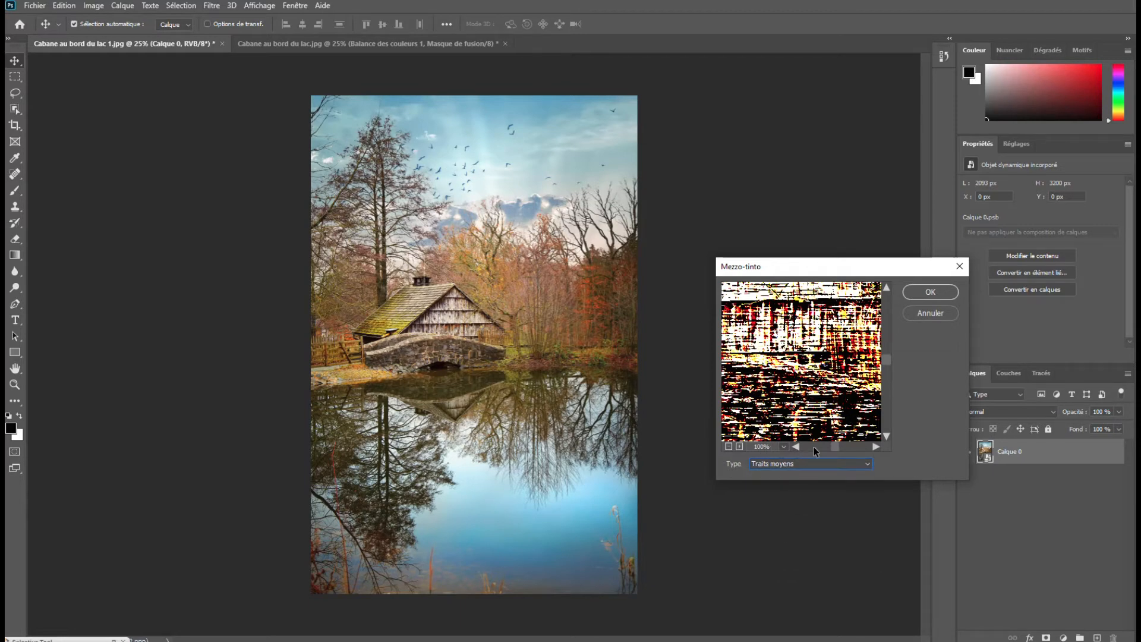
left_click(925, 290)
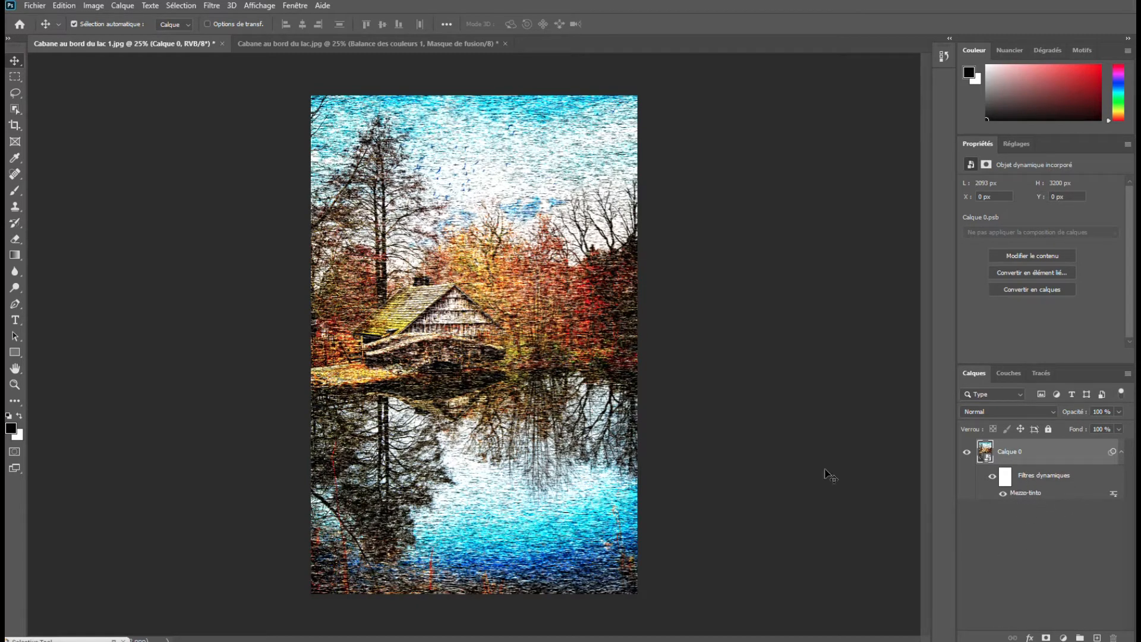
Apply a radial blur to the smart object with value 100, Zoom mode and Normale quality
left_click(213, 6)
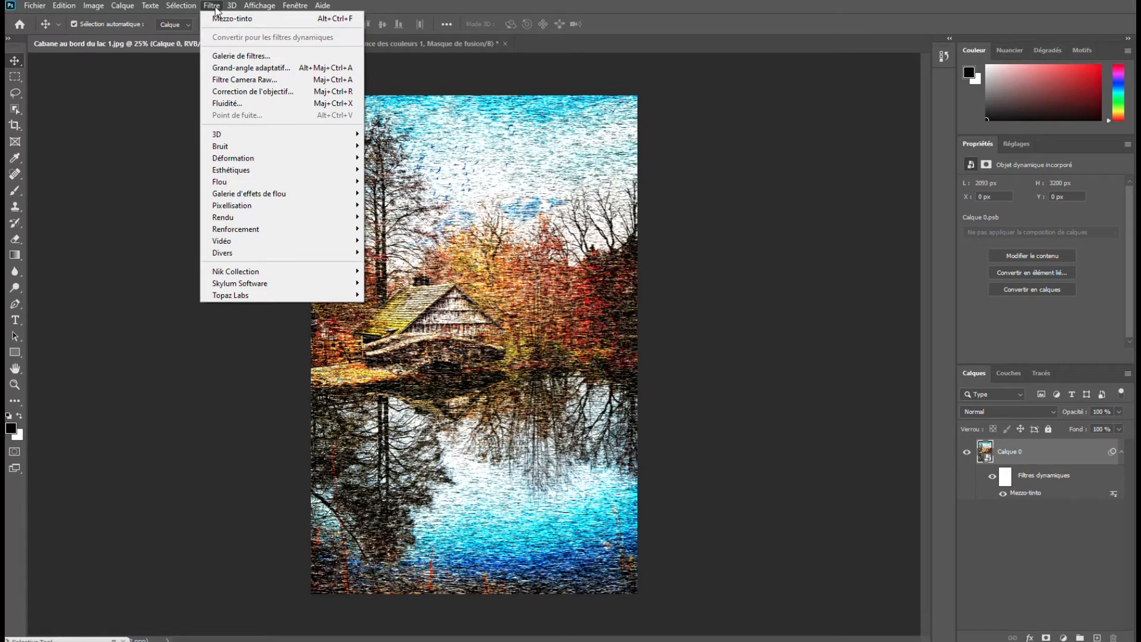
mouse_move(268, 181)
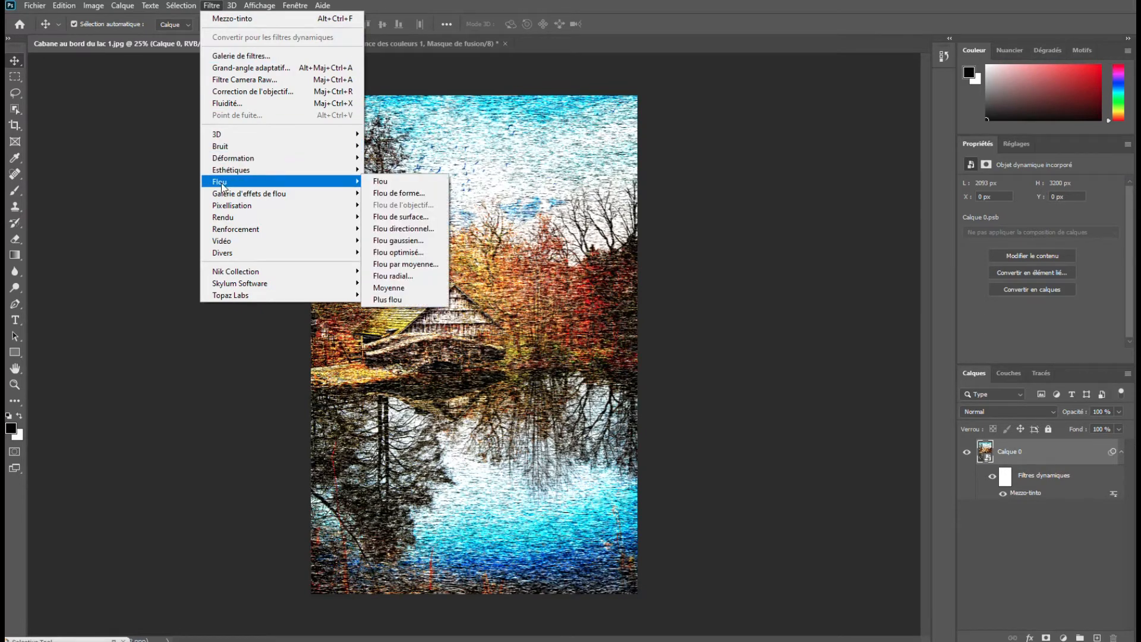
left_click(408, 282)
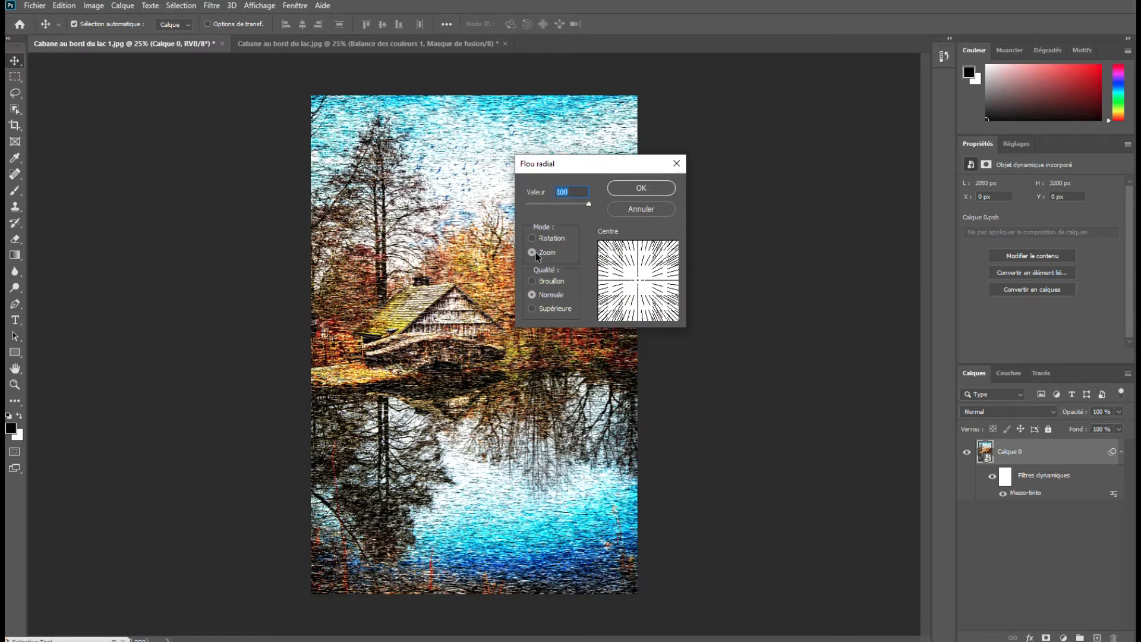
left_click(649, 192)
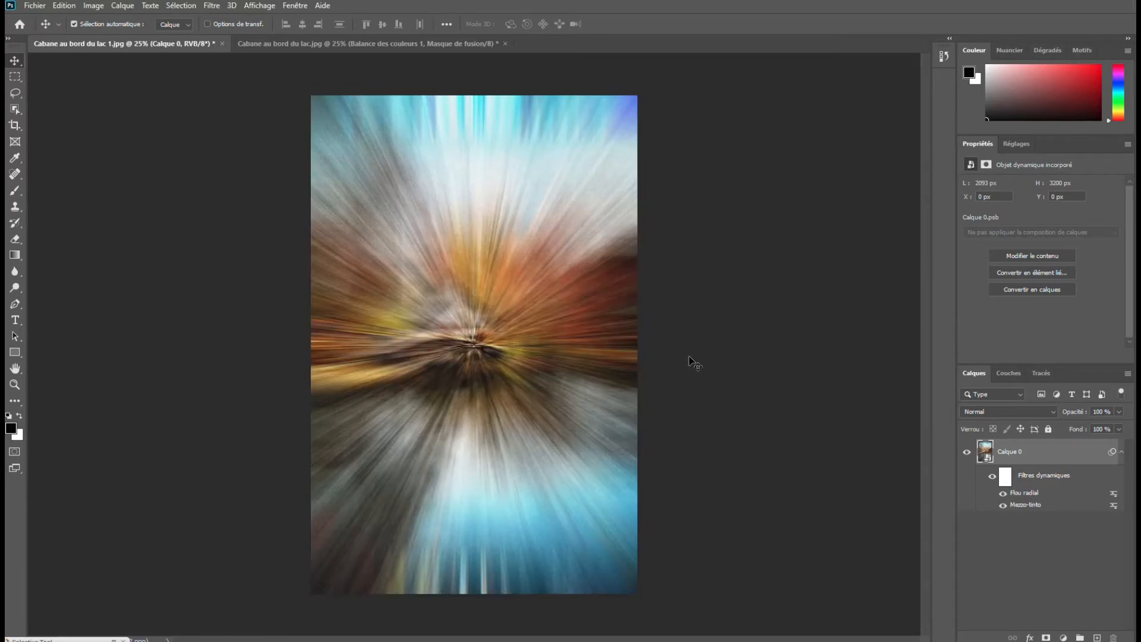
Repeat the radial blur on the smart object two more times with value 100, Zoom mode and Normale quality
left_click(344, 44)
left_click(181, 43)
left_click(211, 6)
left_click(256, 18)
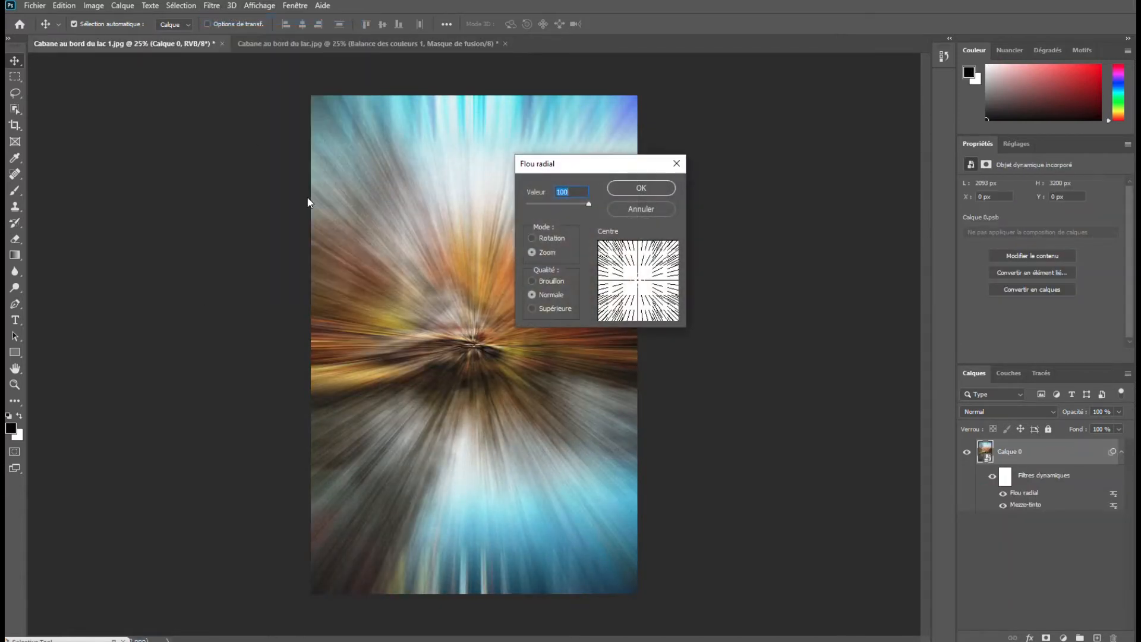
left_click(639, 189)
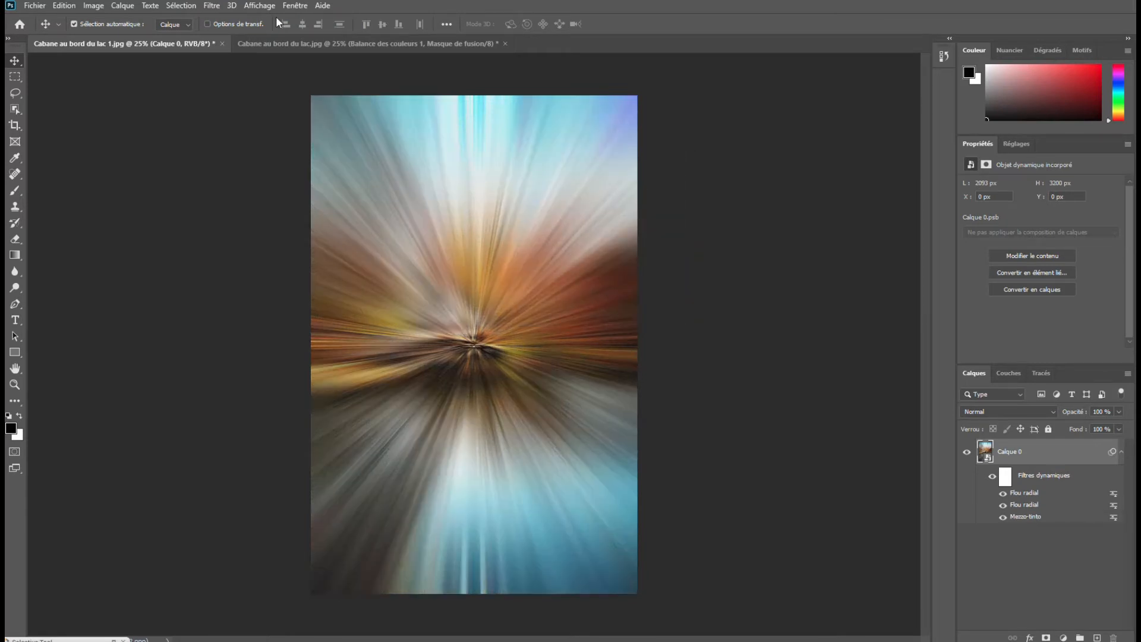
left_click(212, 6)
left_click(224, 16)
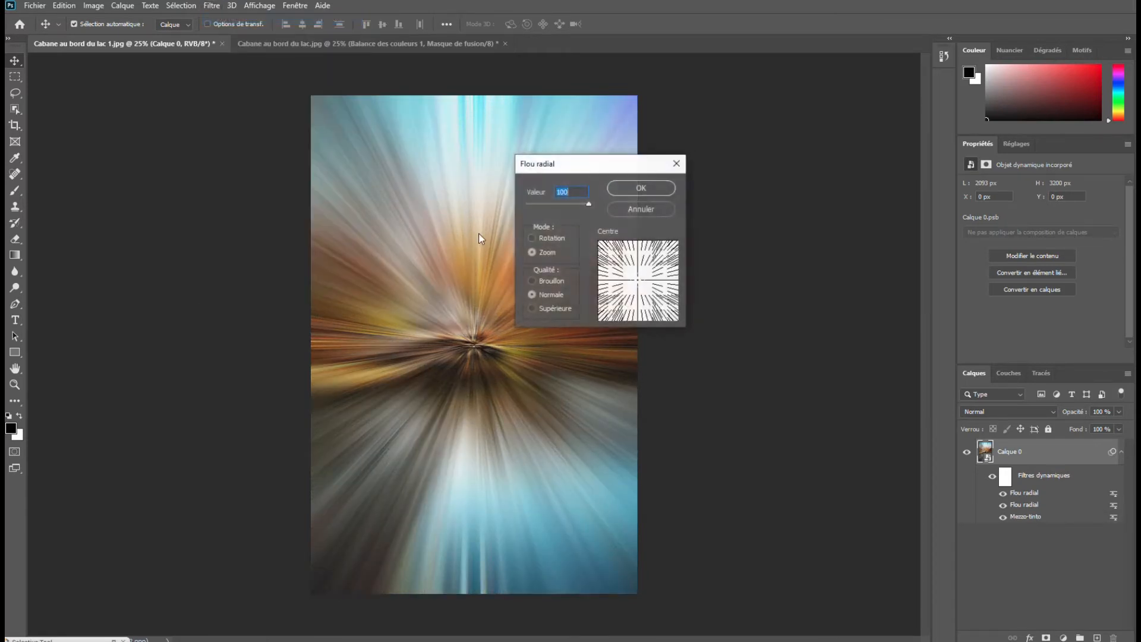
left_click(643, 187)
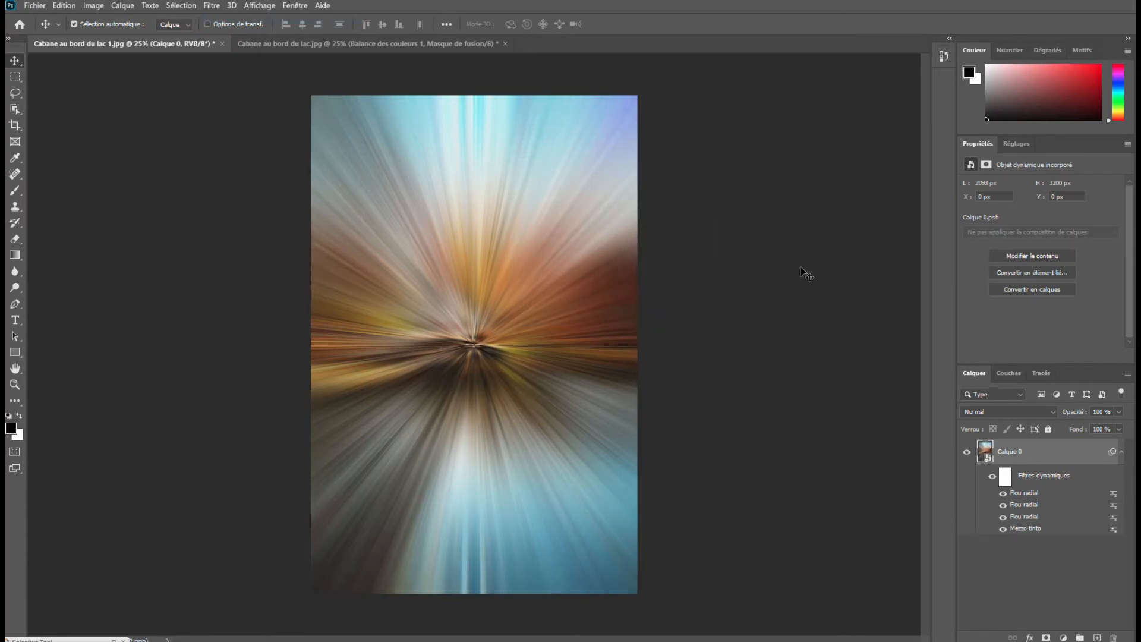
Apply the Tourbillon distortion filter to the smart object with an angle of -100°
left_click(216, 8)
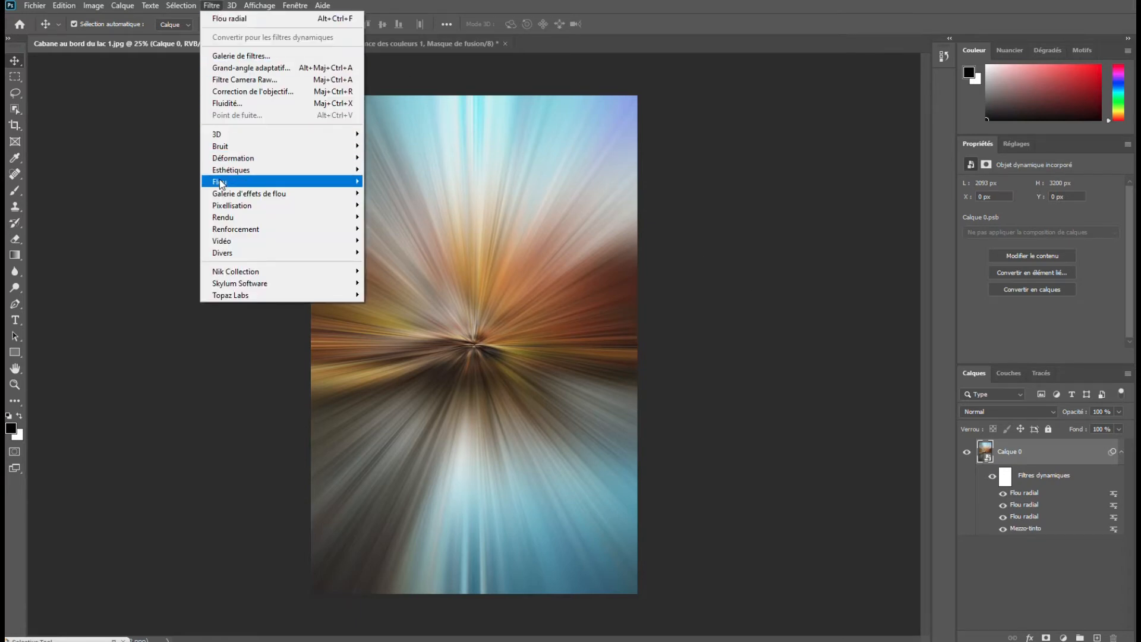
mouse_move(223, 182)
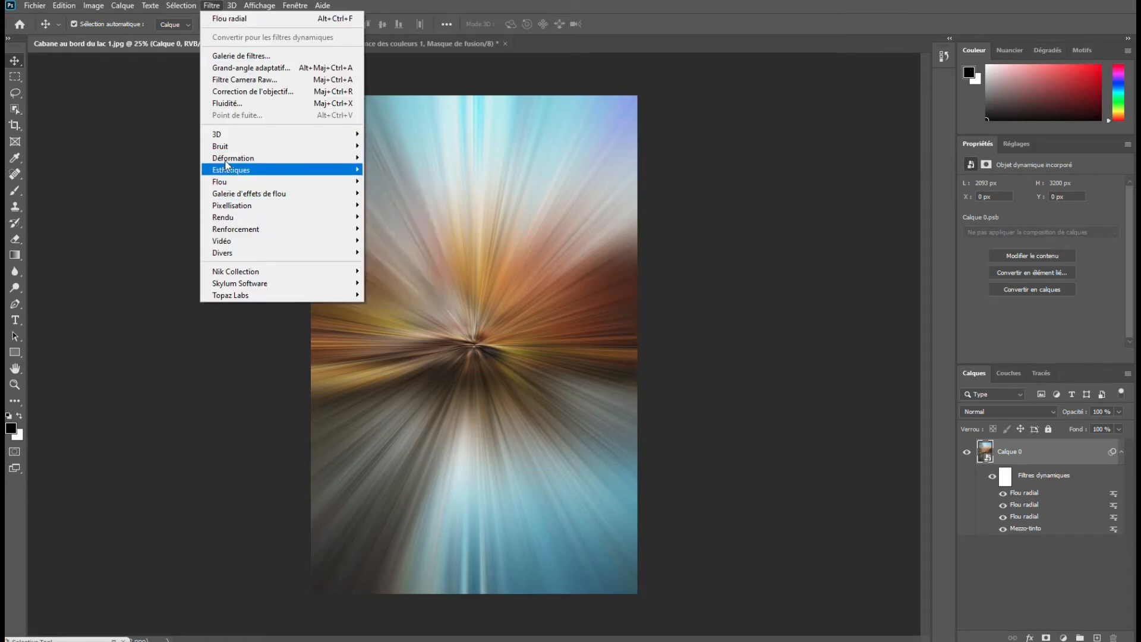
mouse_move(232, 161)
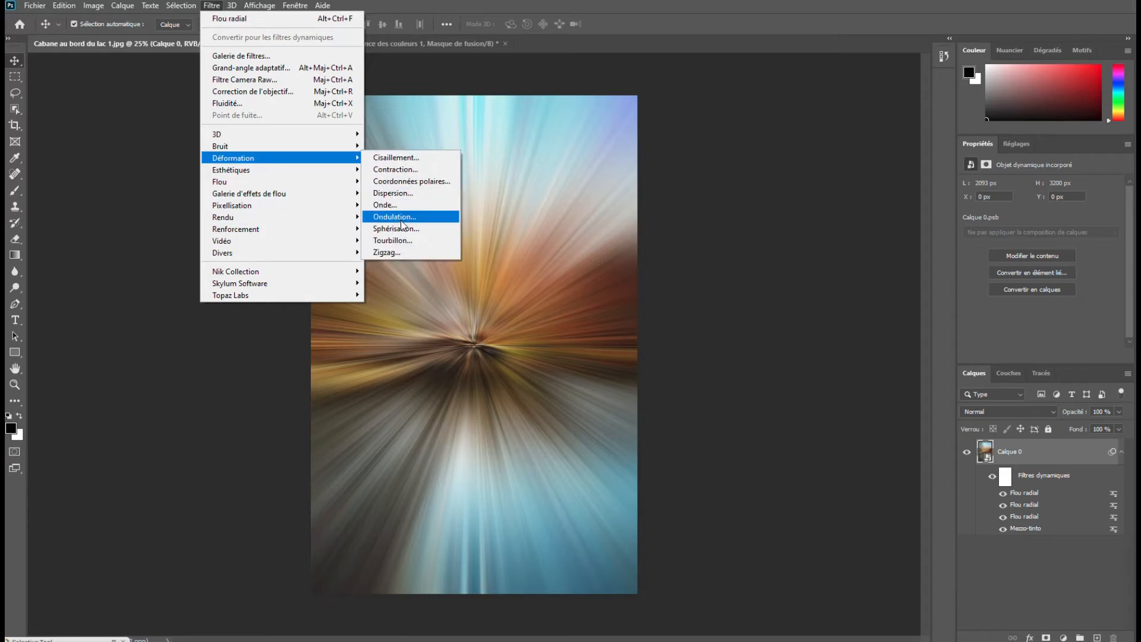
left_click(394, 241)
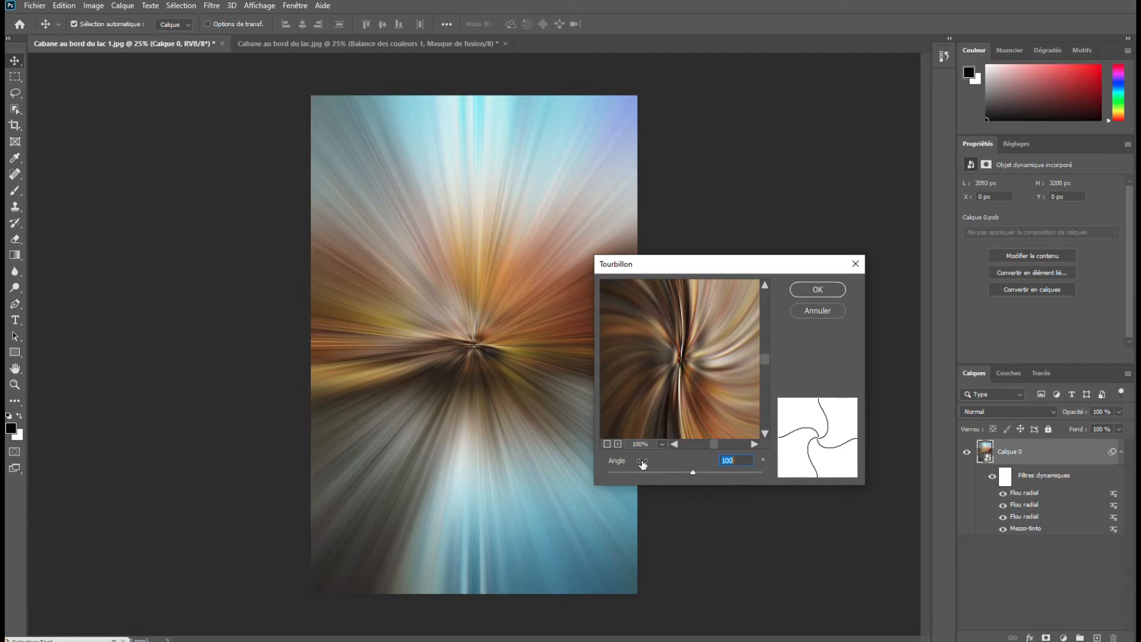
type("-100")
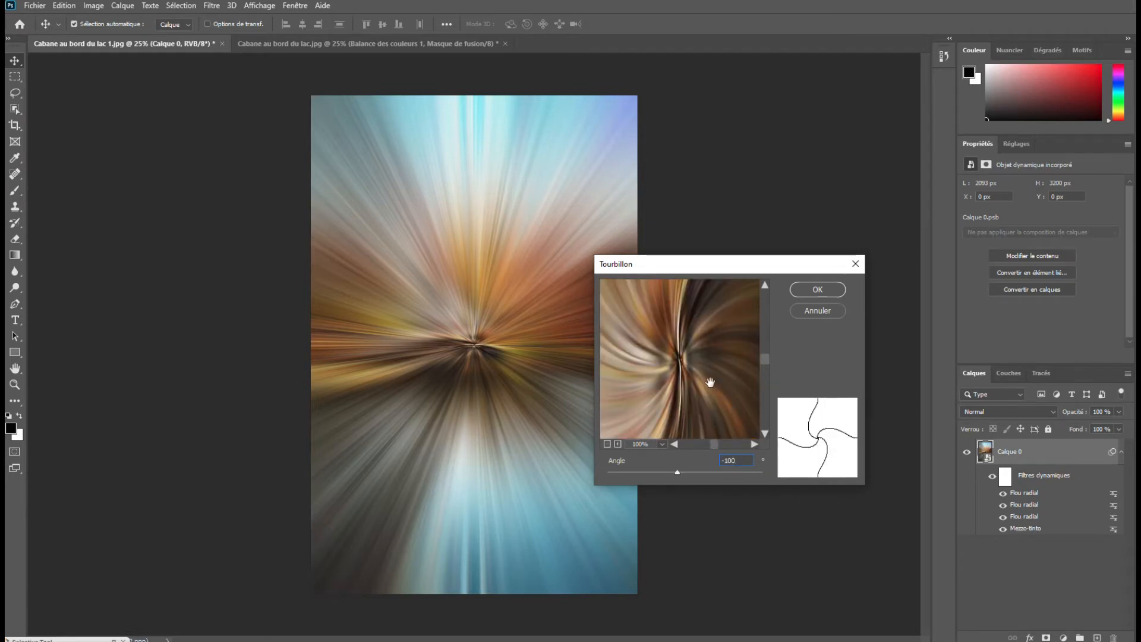
left_click(818, 290)
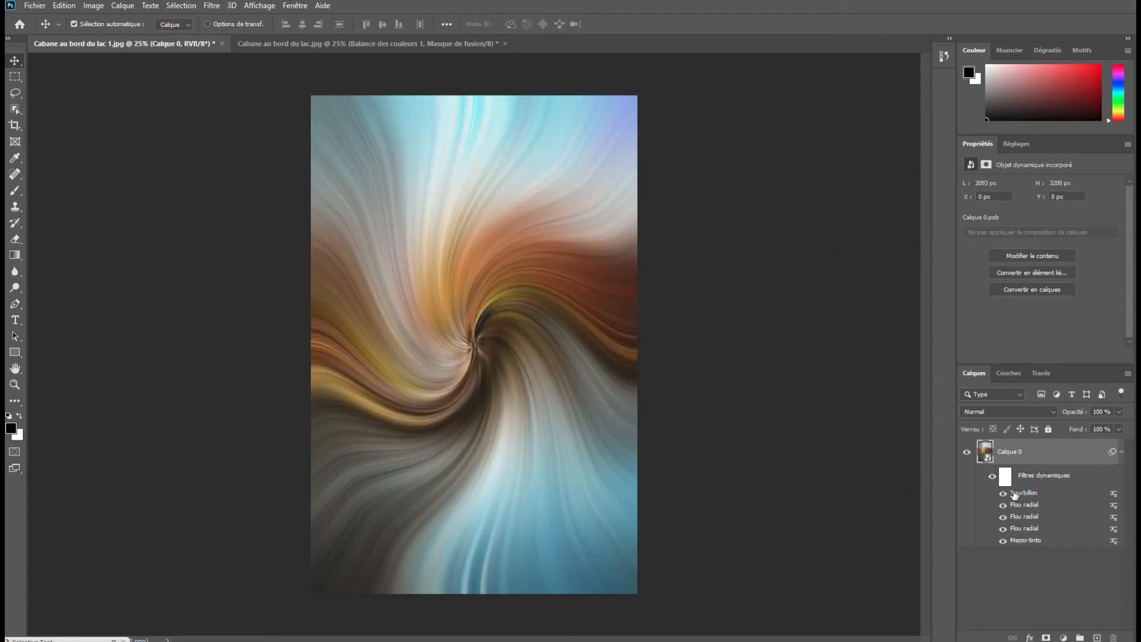
Set the blending mode of the Tourbillon smart filter to Eclaircir at 100% opacity
right_click(1114, 498)
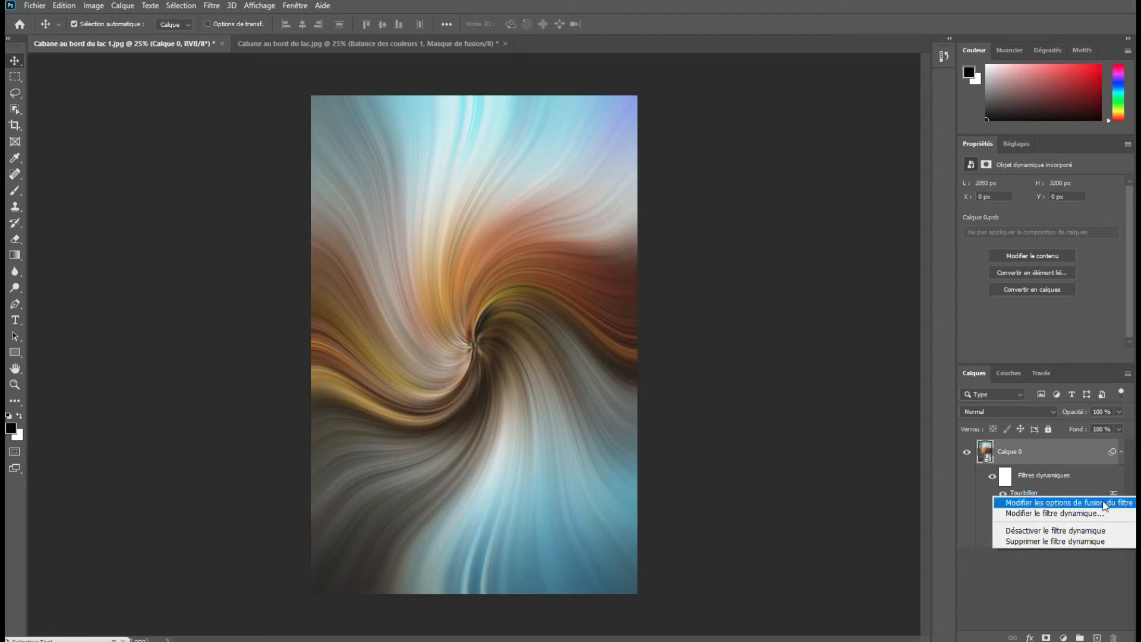
left_click(1105, 505)
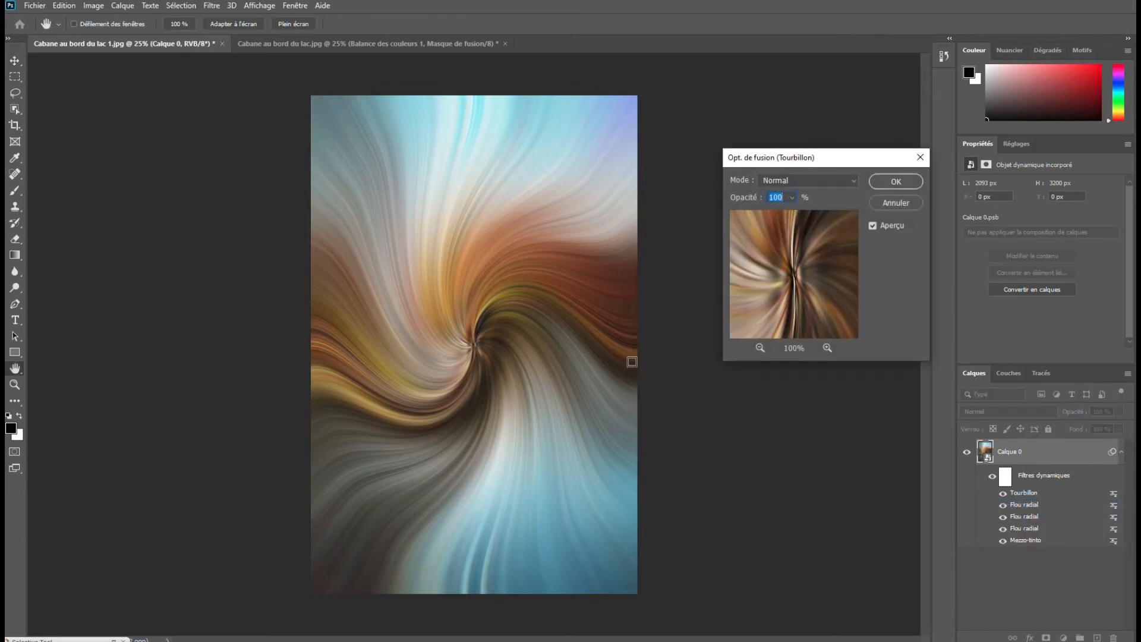
left_click(785, 179)
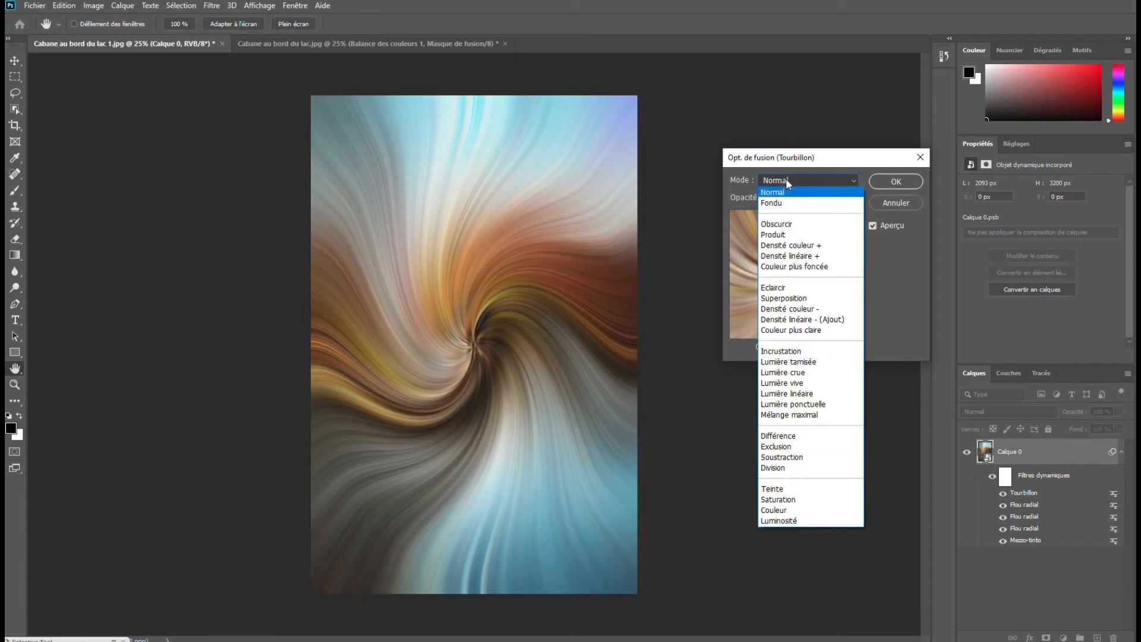
left_click(786, 288)
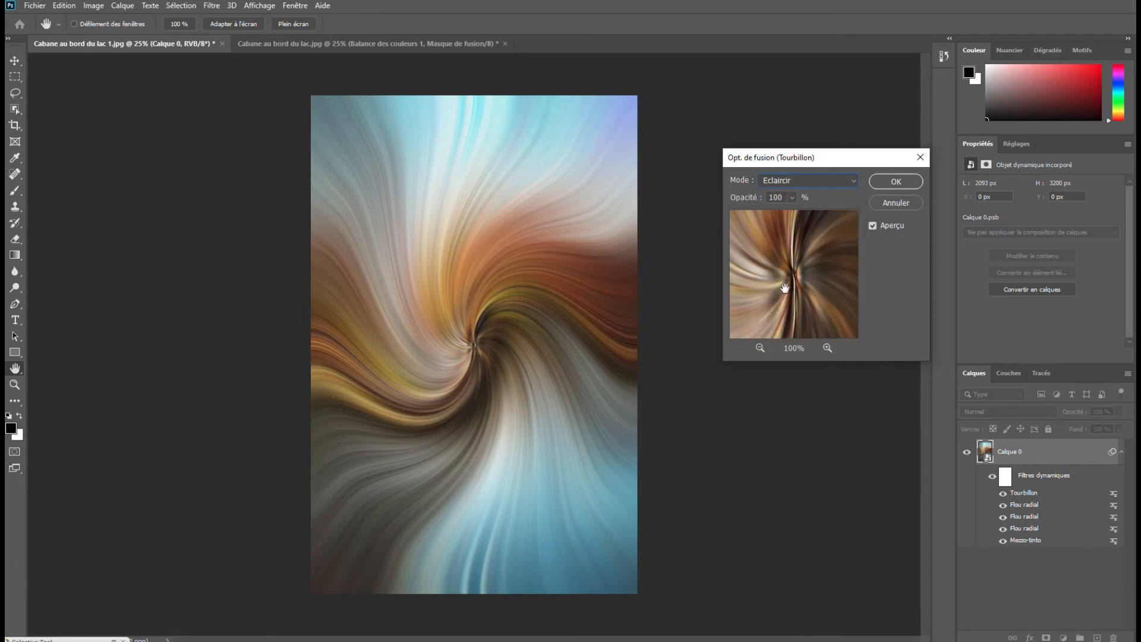
left_click(896, 182)
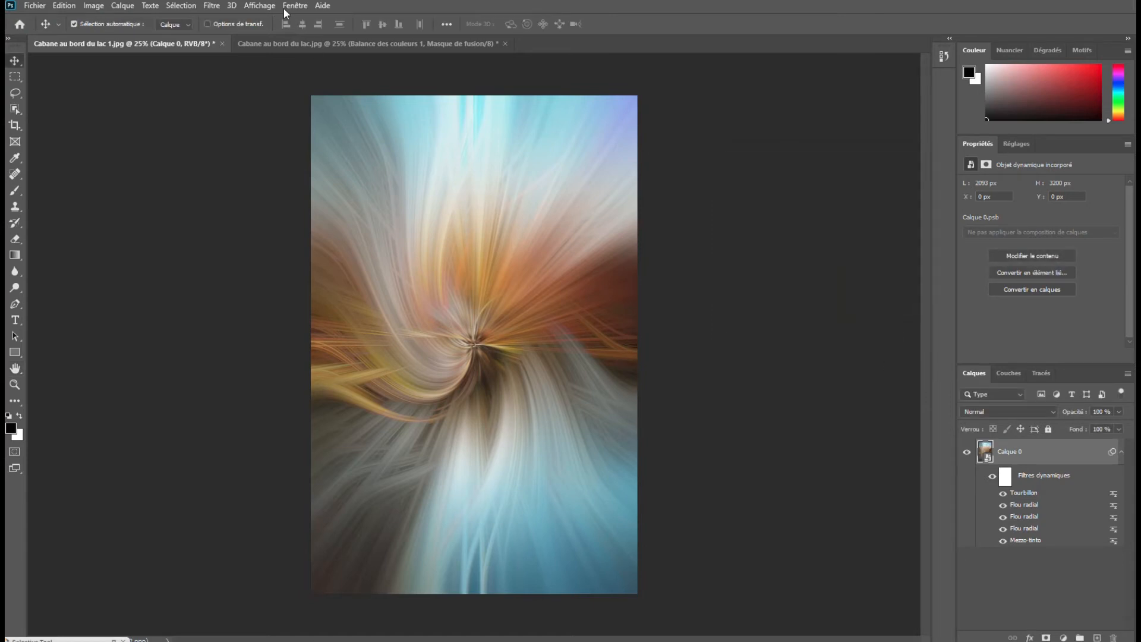
Apply a second Tourbillon filter to the smart object with an angle of 100°
left_click(219, 7)
left_click(221, 19)
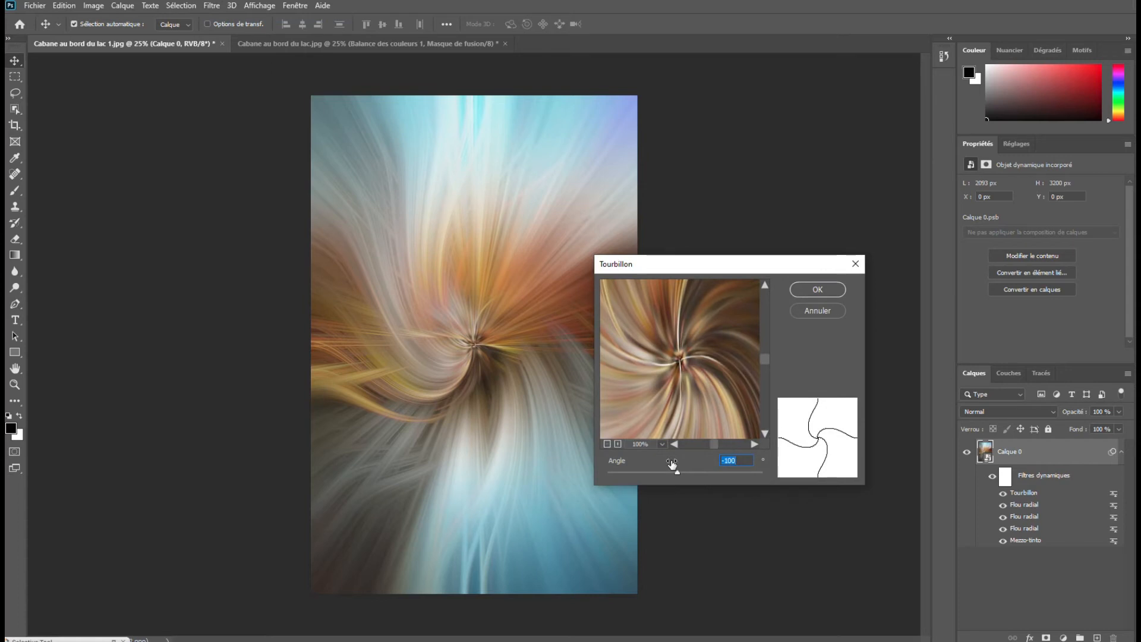
type("100")
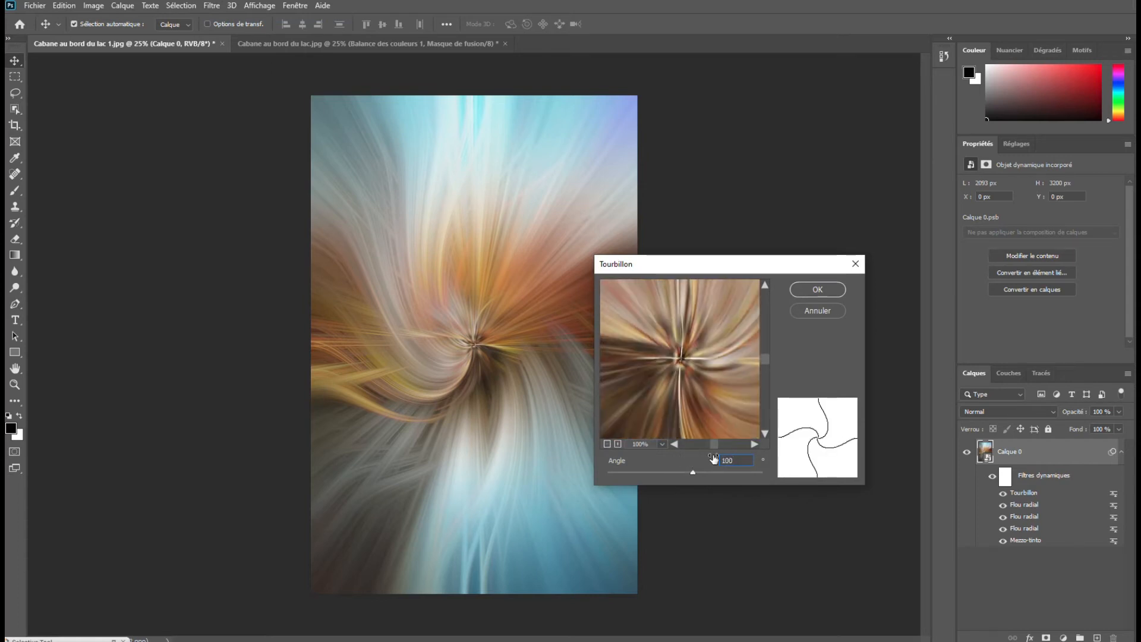
left_click(818, 290)
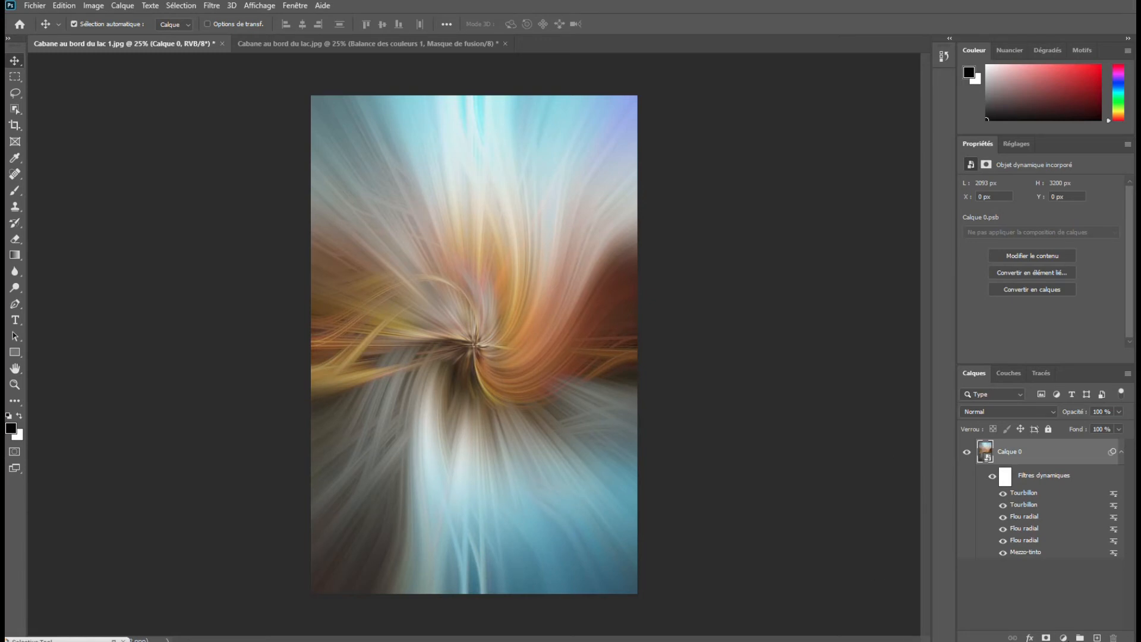
Add a Courbes adjustment layer above the smart object and shape a gentle S-curve on RVB, darkening the shadows and brightening the highlights
left_click(1063, 638)
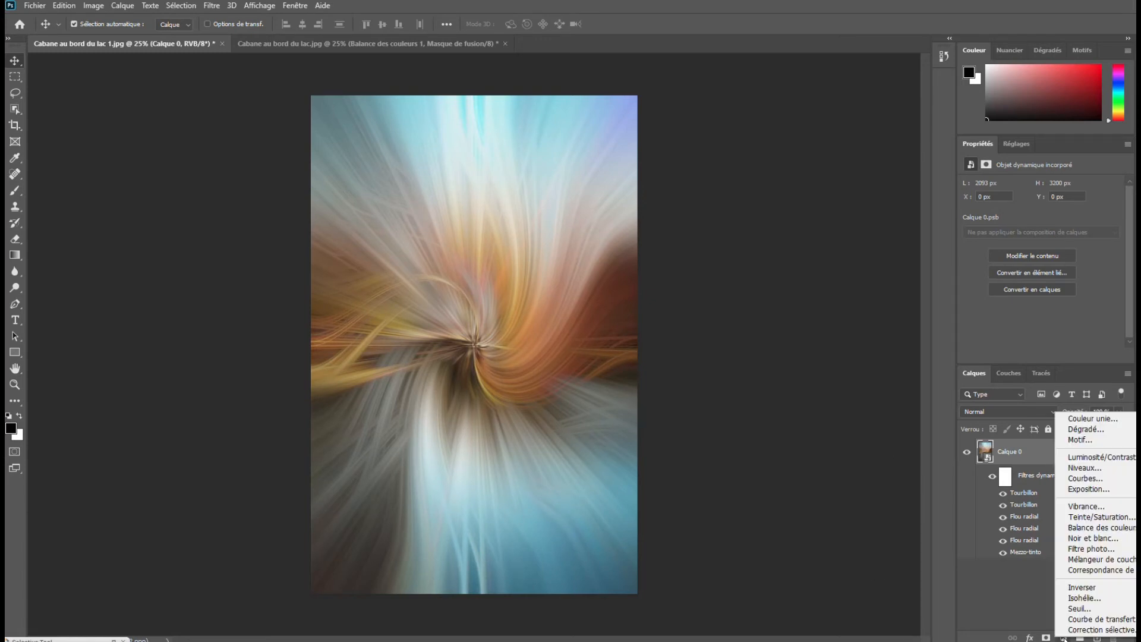
left_click(1079, 479)
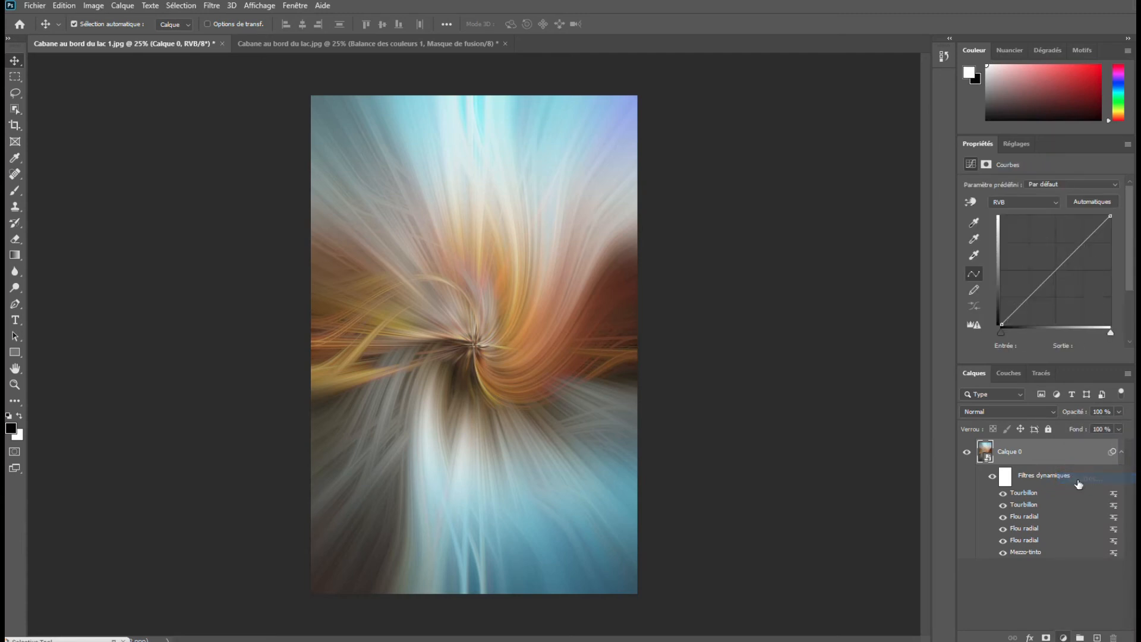
left_click(1020, 307)
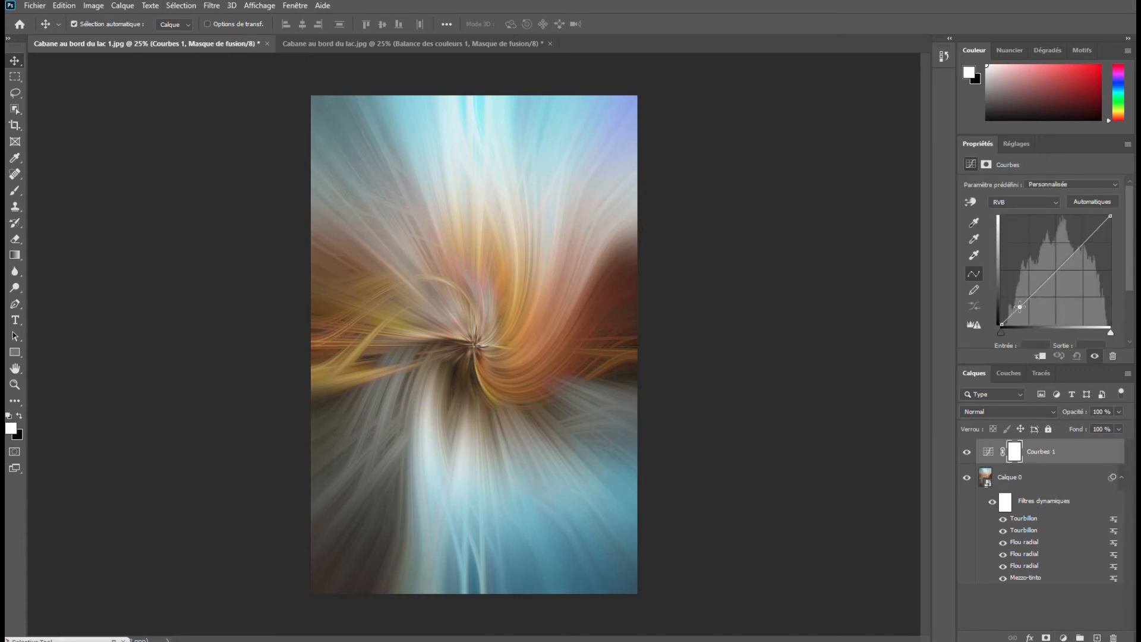
left_click_drag(1020, 306, 1020, 311)
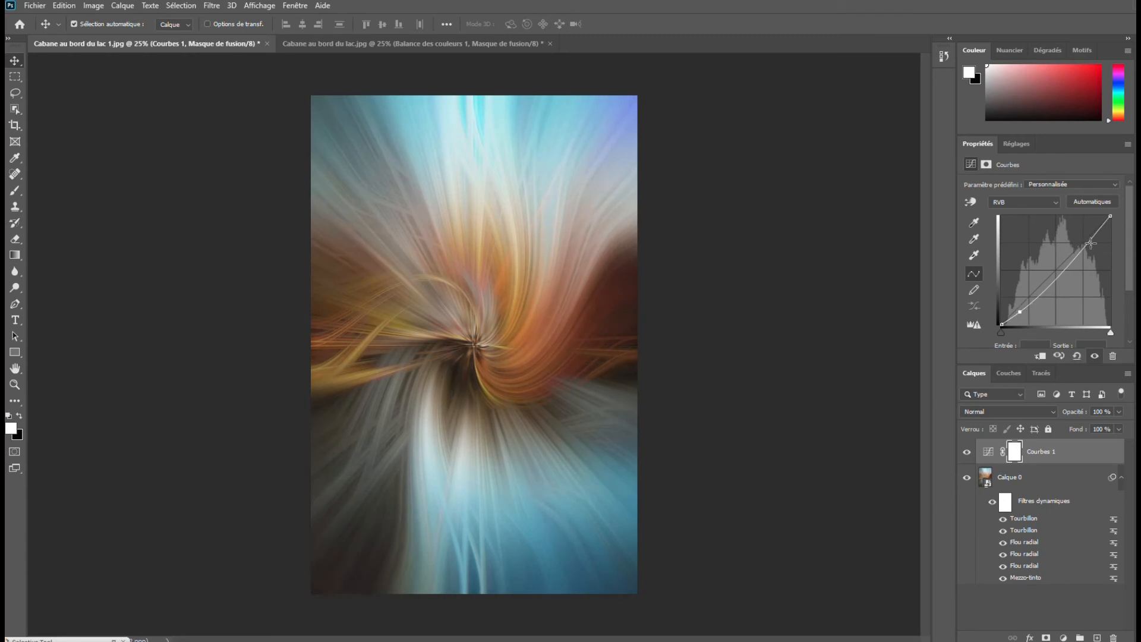
left_click_drag(1090, 240, 1090, 233)
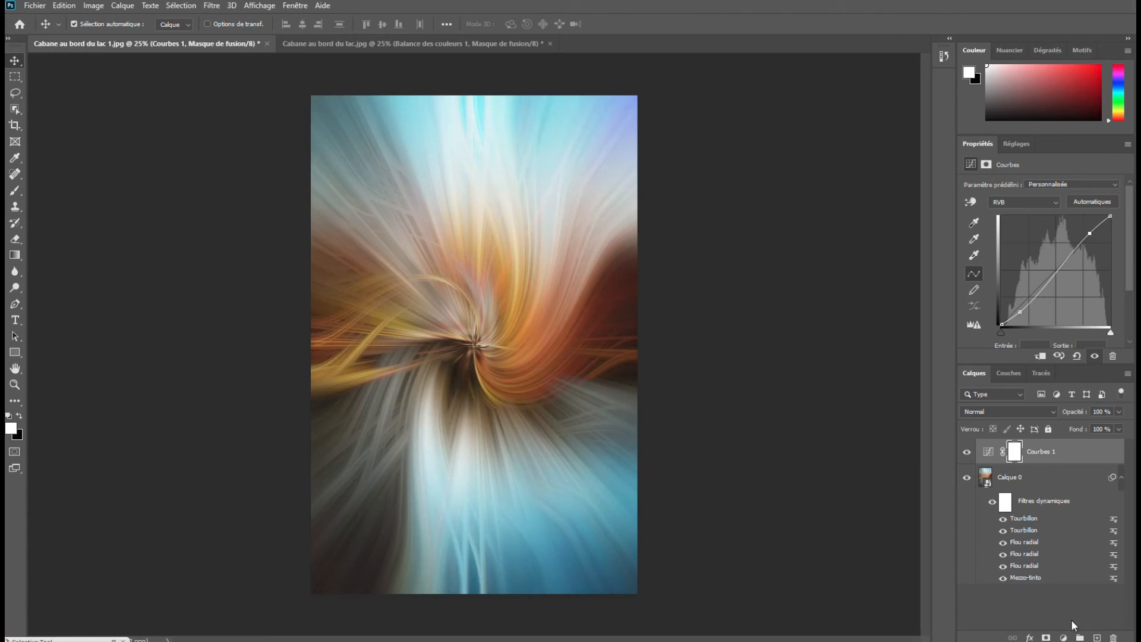
Add a Balance des couleurs adjustment layer and shift Tons moyens toward red by about +16, slightly toward magenta, and toward blue
left_click(1064, 637)
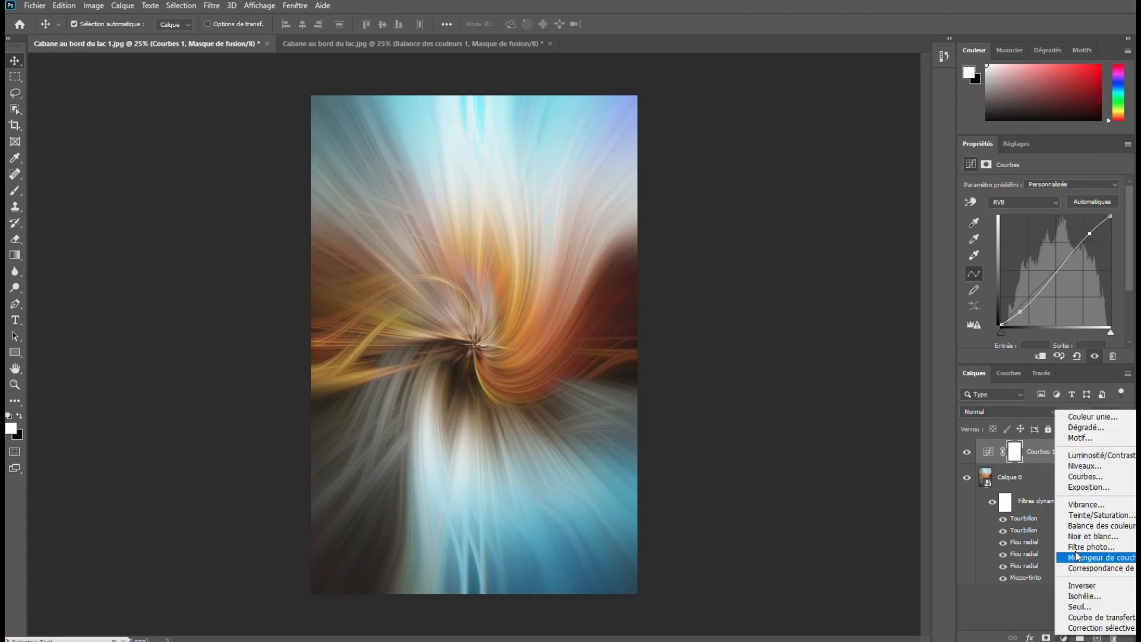
left_click(1088, 525)
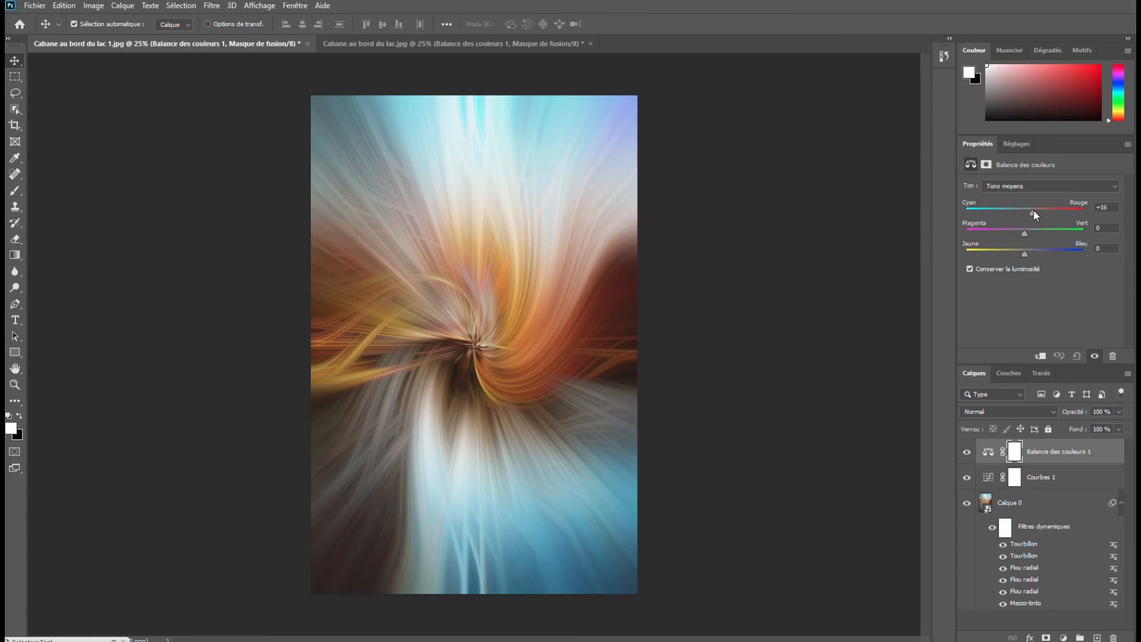
left_click_drag(1026, 208, 1018, 231)
left_click_drag(1025, 253, 1034, 253)
Set the Tons clairs colour balance to -1 for Cyan/Rouge, -1 for Magenta/Vert and +8 for Jaune/Bleu
left_click(1017, 186)
left_click(1015, 199)
left_click(1018, 188)
left_click(1010, 216)
left_click_drag(1024, 212, 1023, 210)
left_click_drag(1026, 230, 1029, 254)
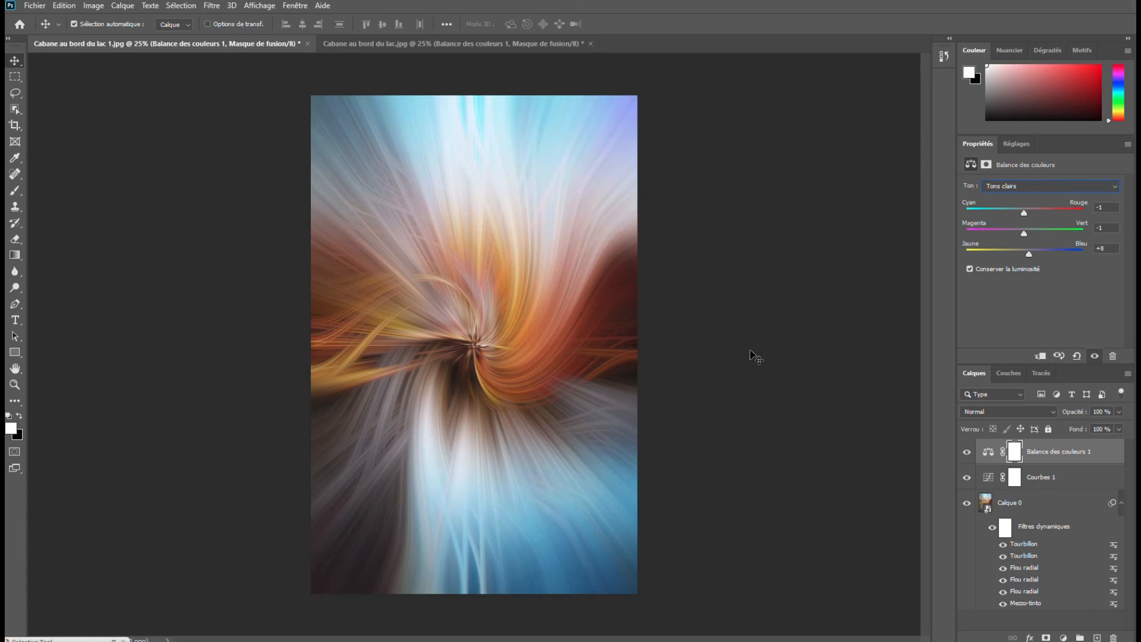